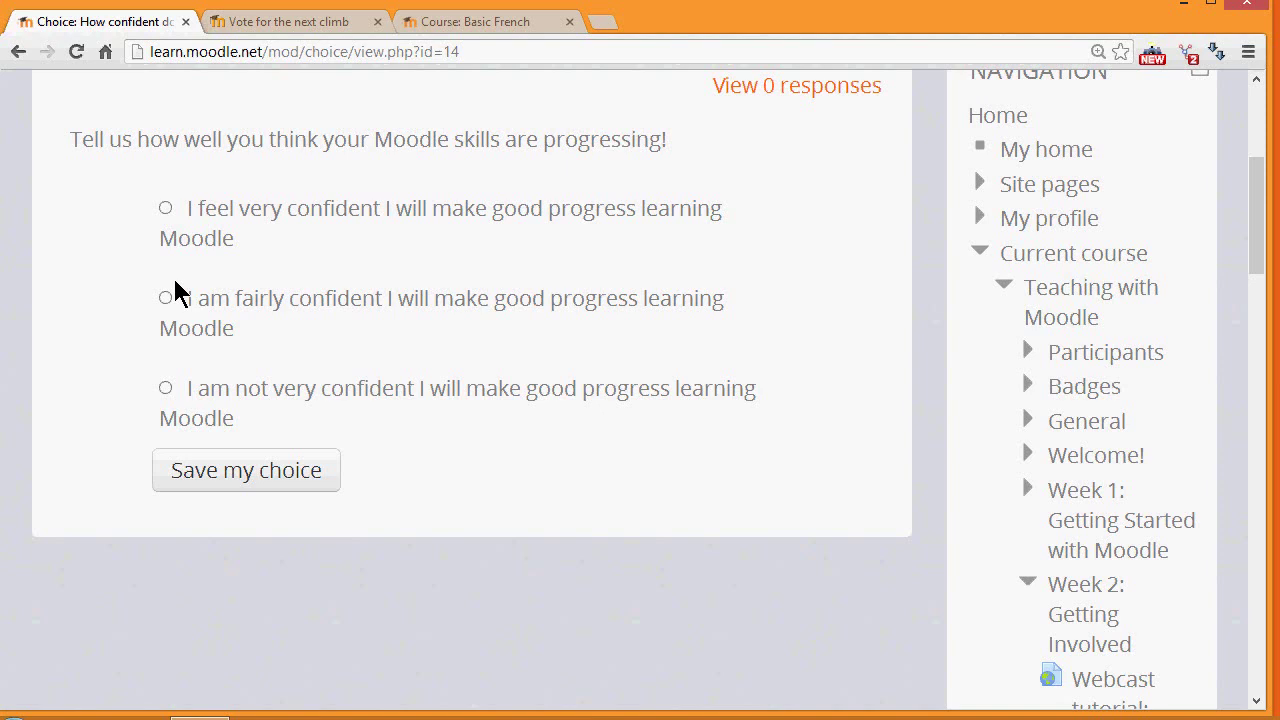
Open the 2-response report for the 'Vote for the next climb' poll.
left_click(316, 28)
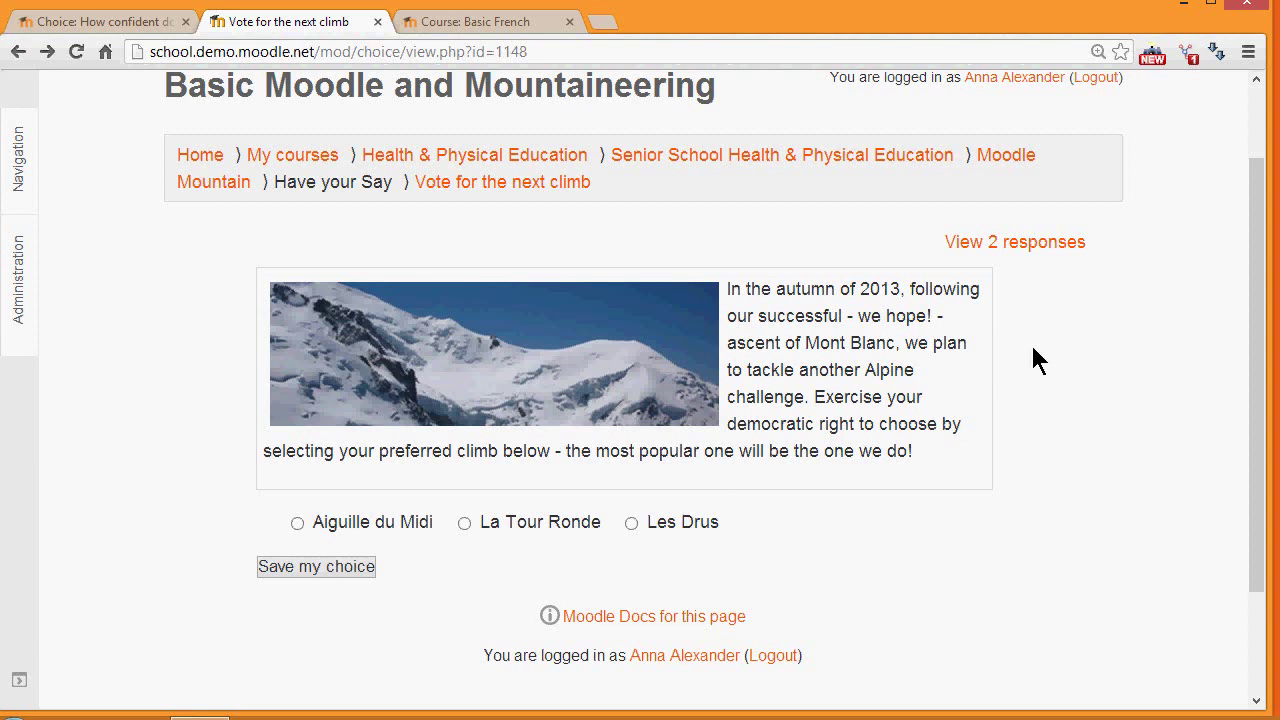
left_click(1020, 246)
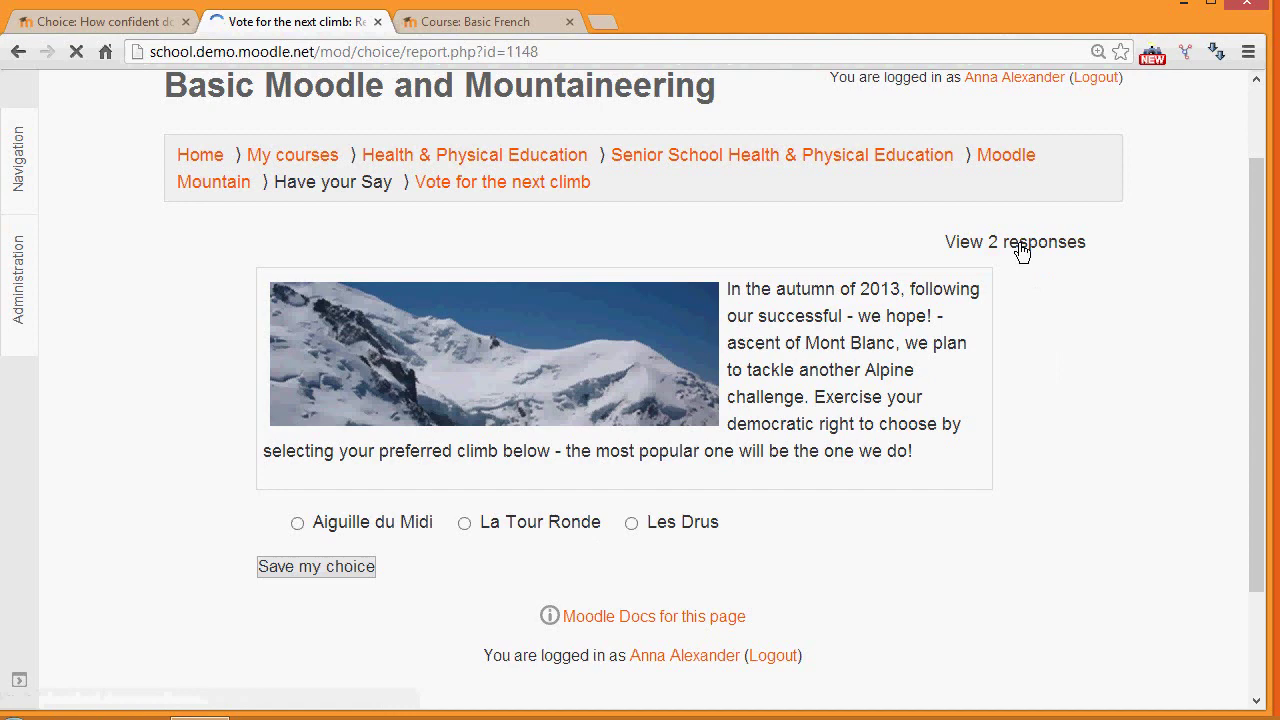
Turn editing on for the Basic French course page.
left_click(528, 23)
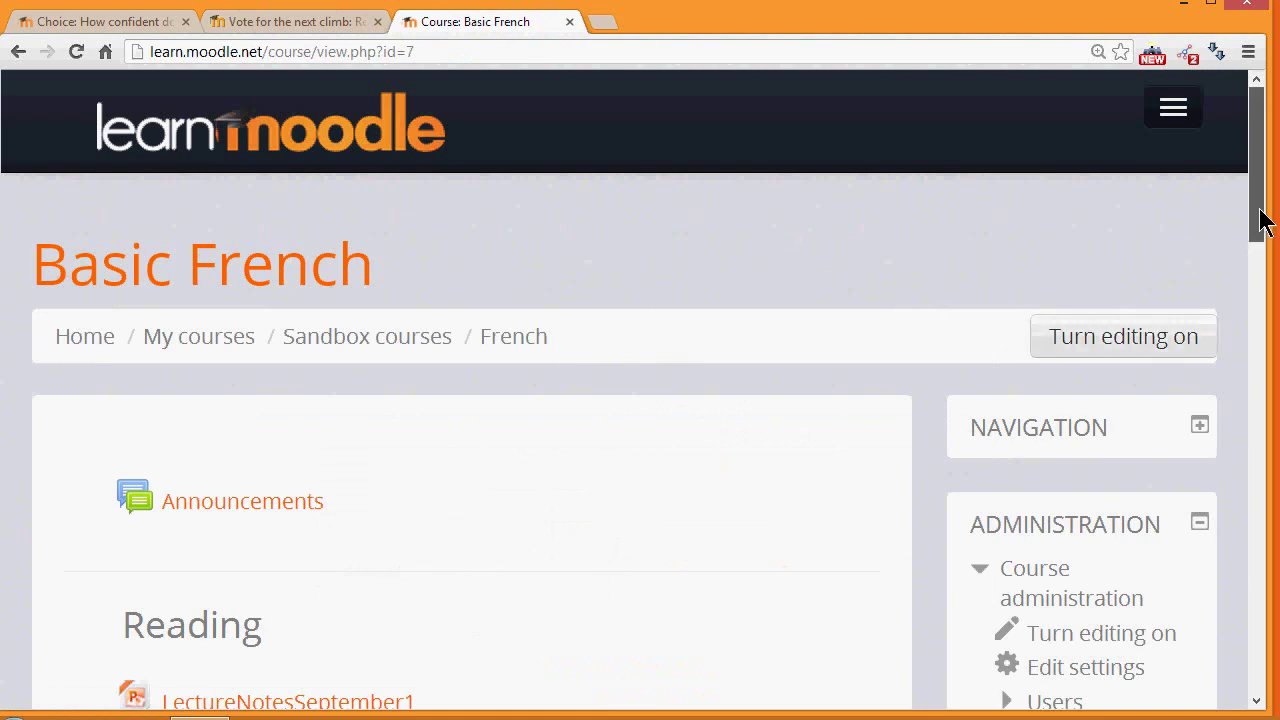
left_click_drag(1260, 220, 1260, 237)
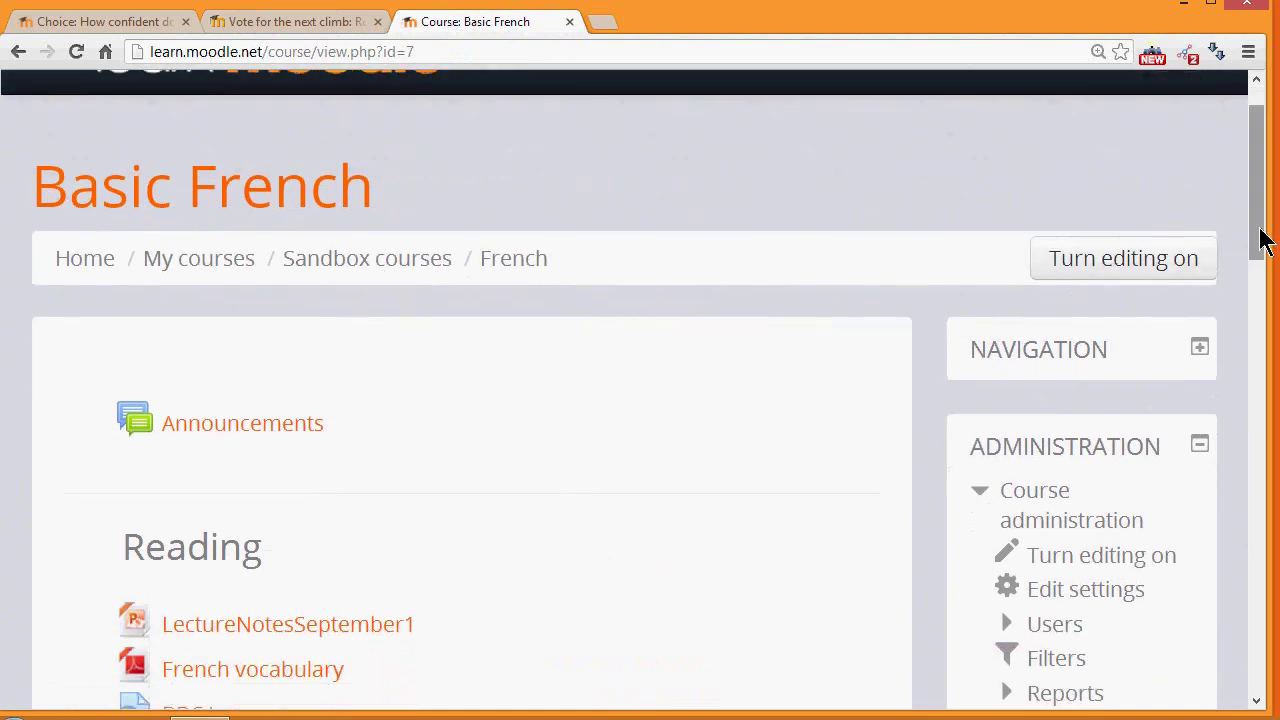
left_click(1088, 557)
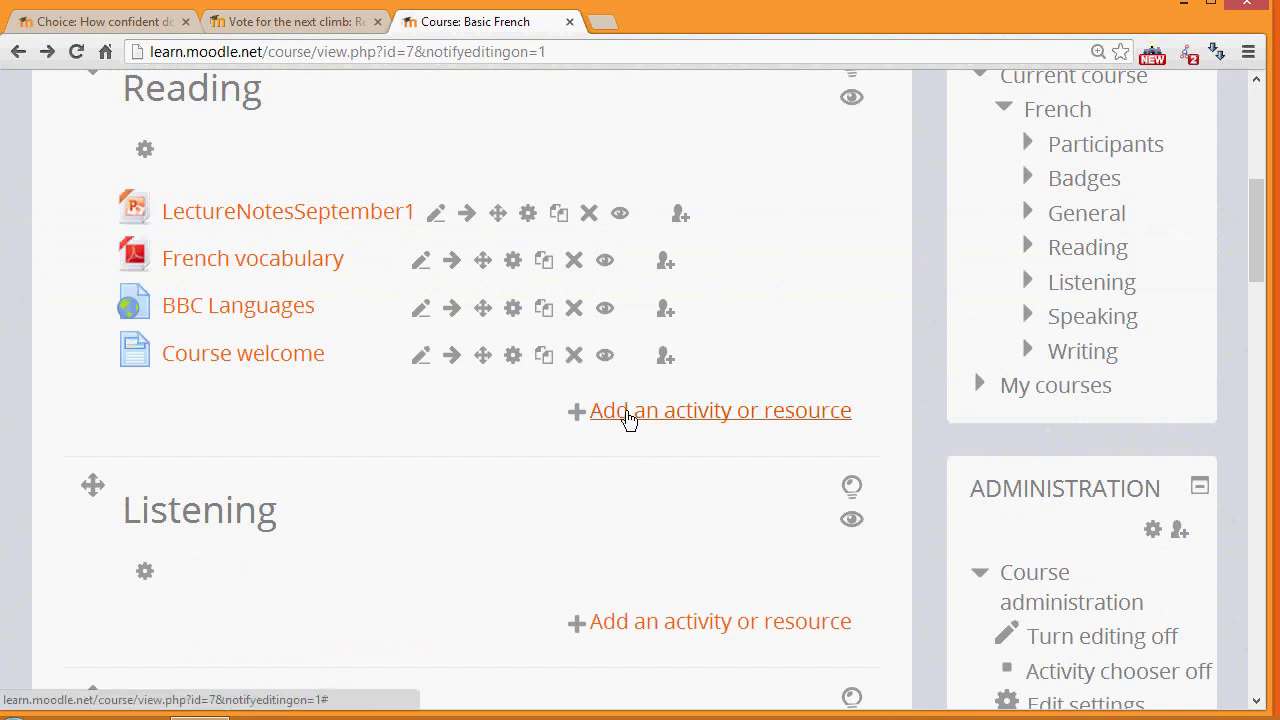
Pick the Choice activity type for the Reading section and add it.
left_click(628, 418)
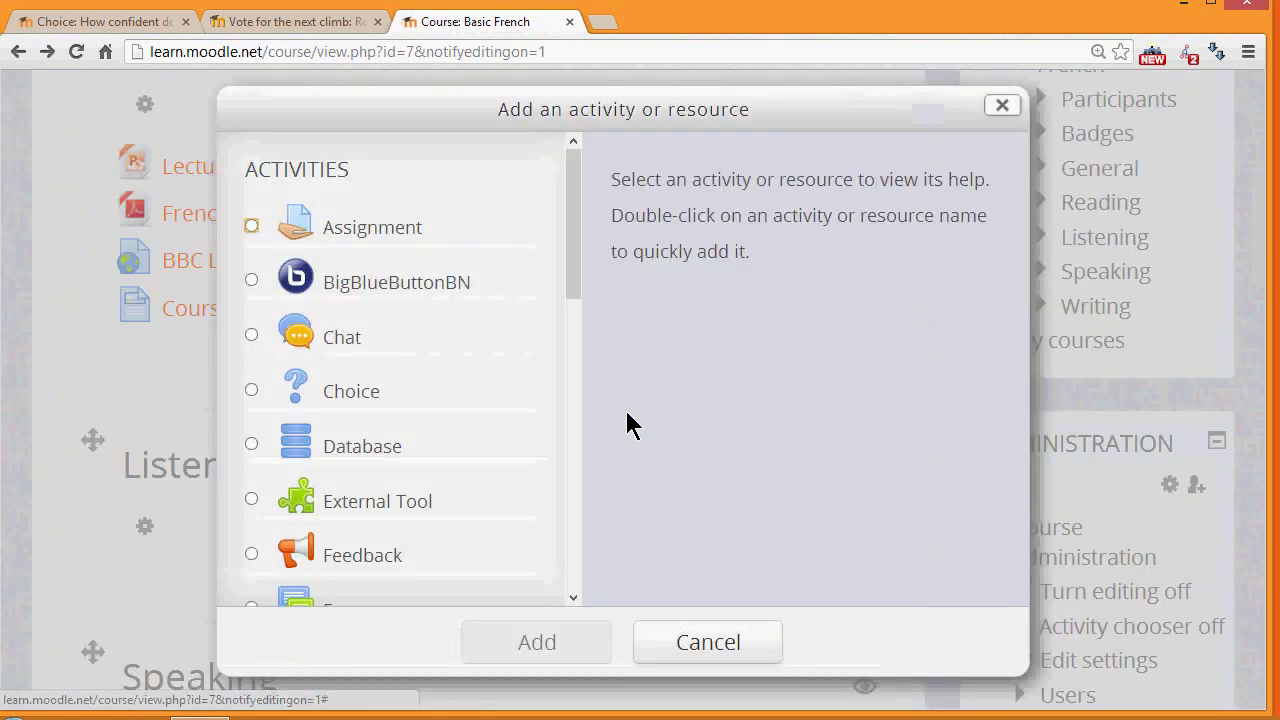
left_click(252, 392)
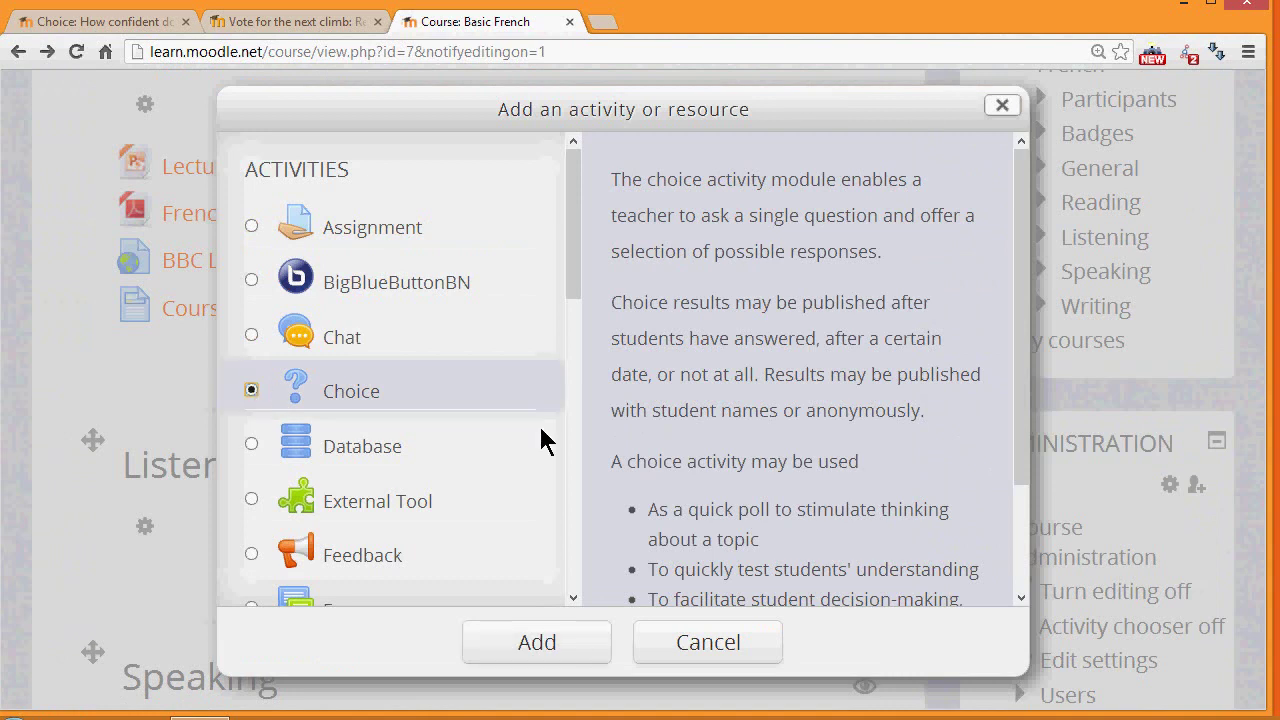
left_click_drag(1027, 378, 1024, 485)
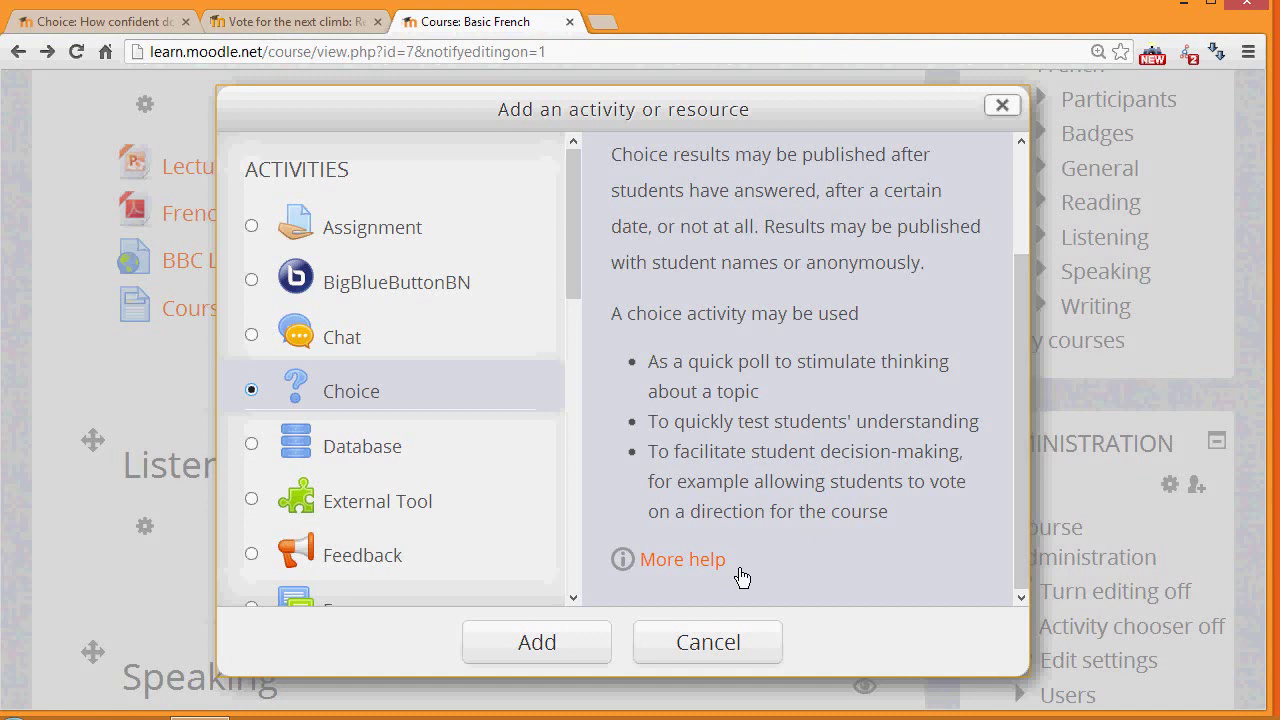
left_click(544, 646)
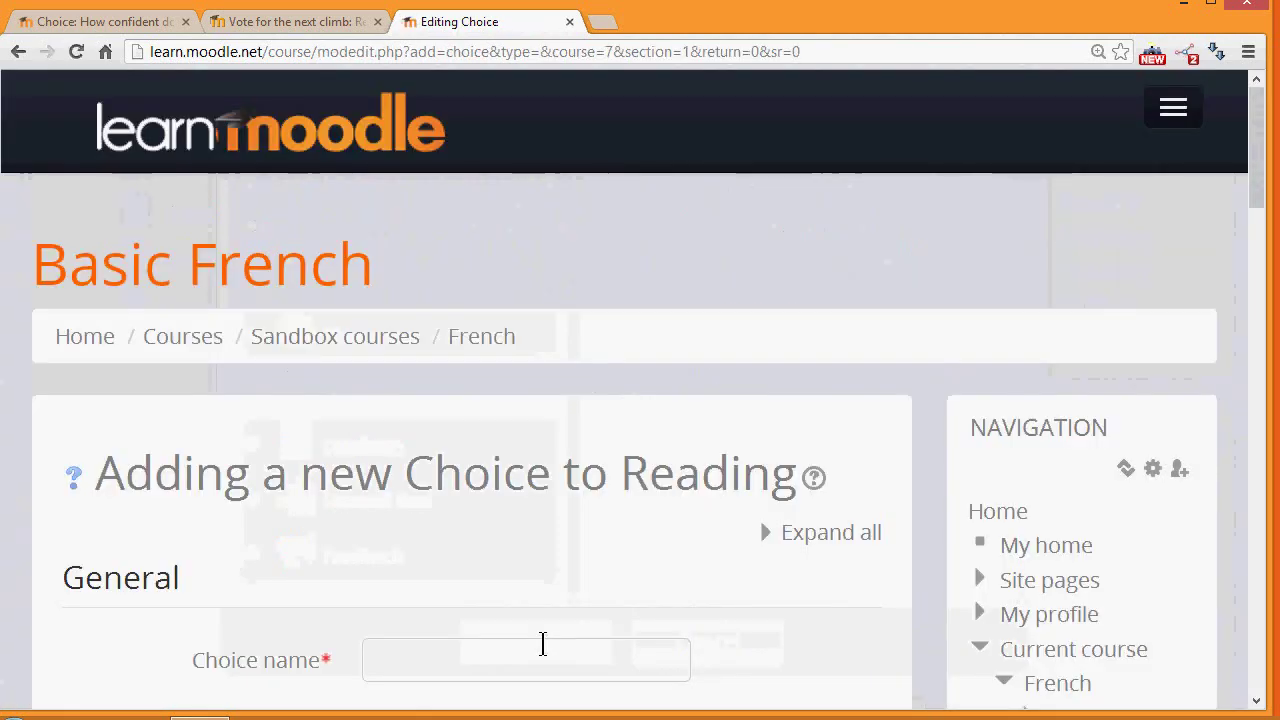
Name the Choice 'Progress check', describe it as 'How do you feel you are progressing?', keep horizontal display.
left_click_drag(1257, 194, 1260, 252)
left_click(646, 412)
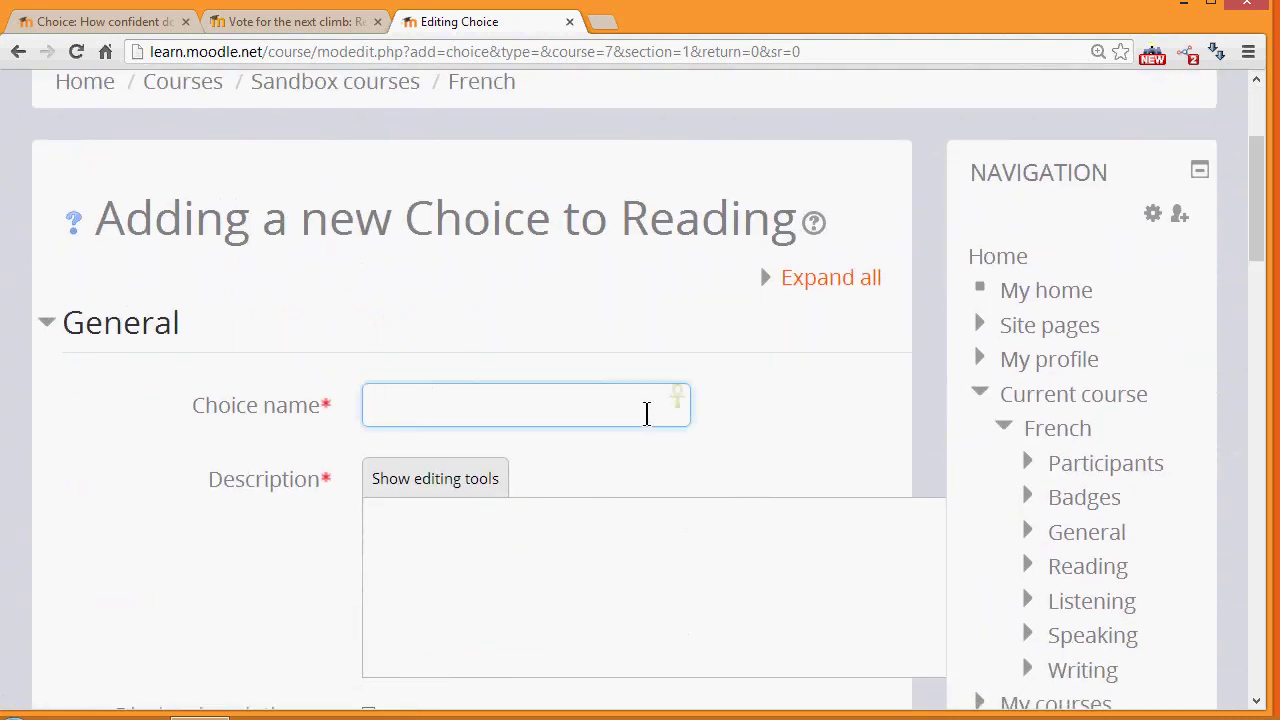
type("Progress check")
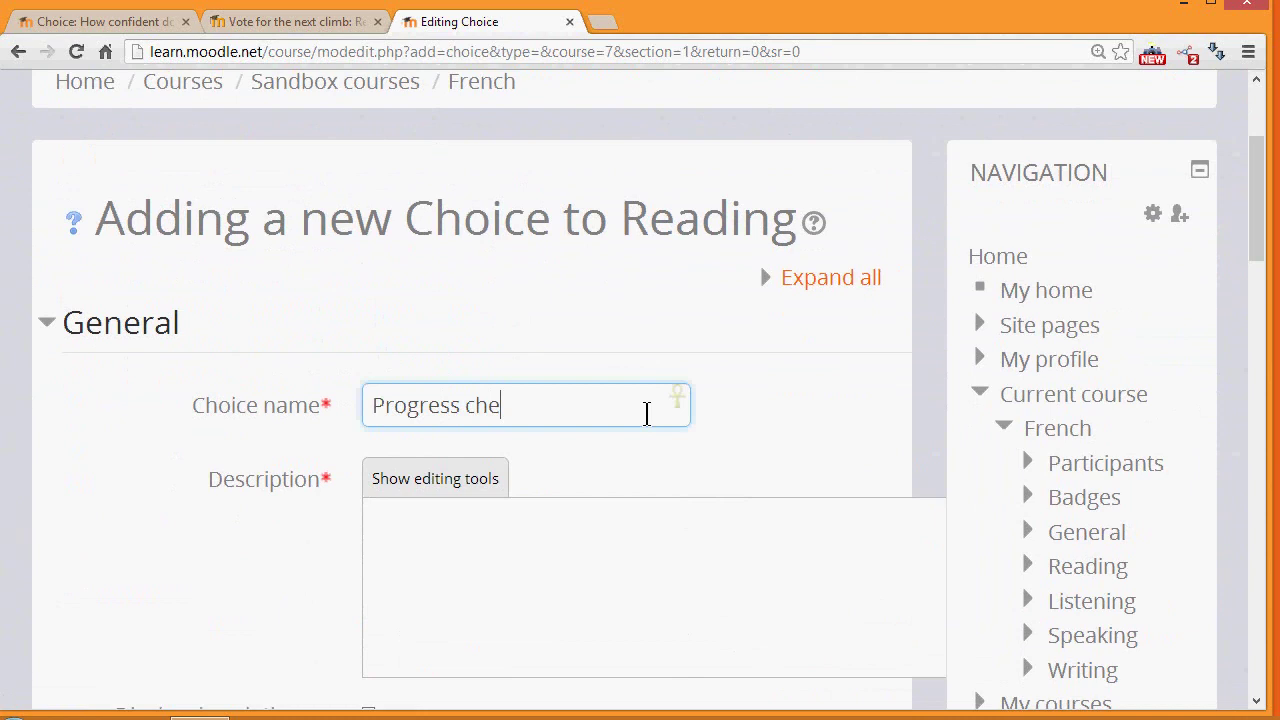
left_click(597, 582)
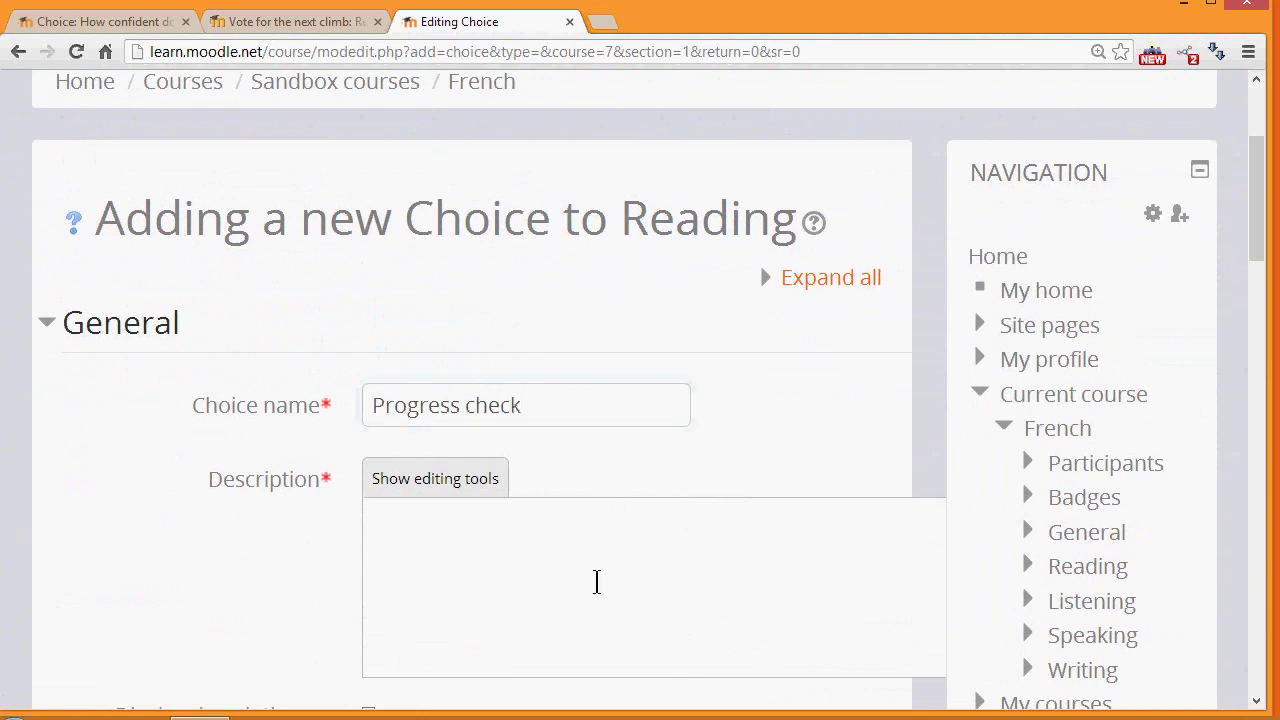
type("HOw")
key("ctrl+a")
type("How do you feel you are progressing?")
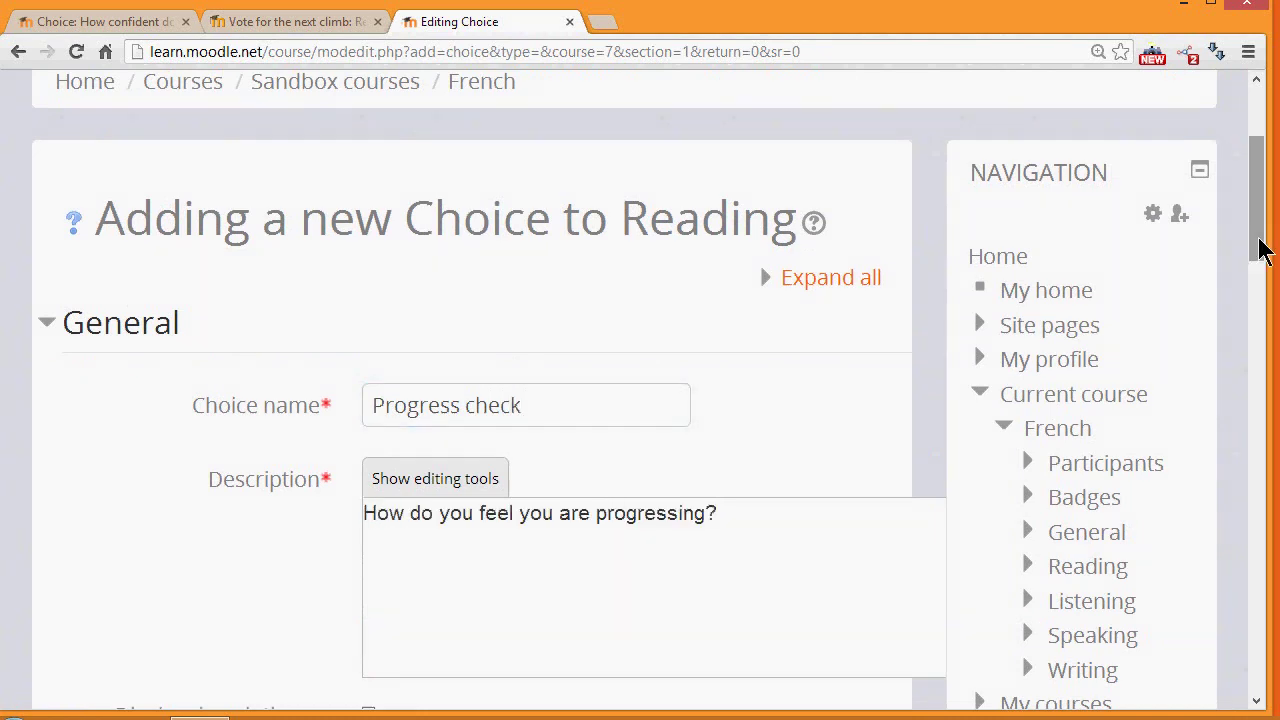
left_click_drag(1257, 249, 1257, 314)
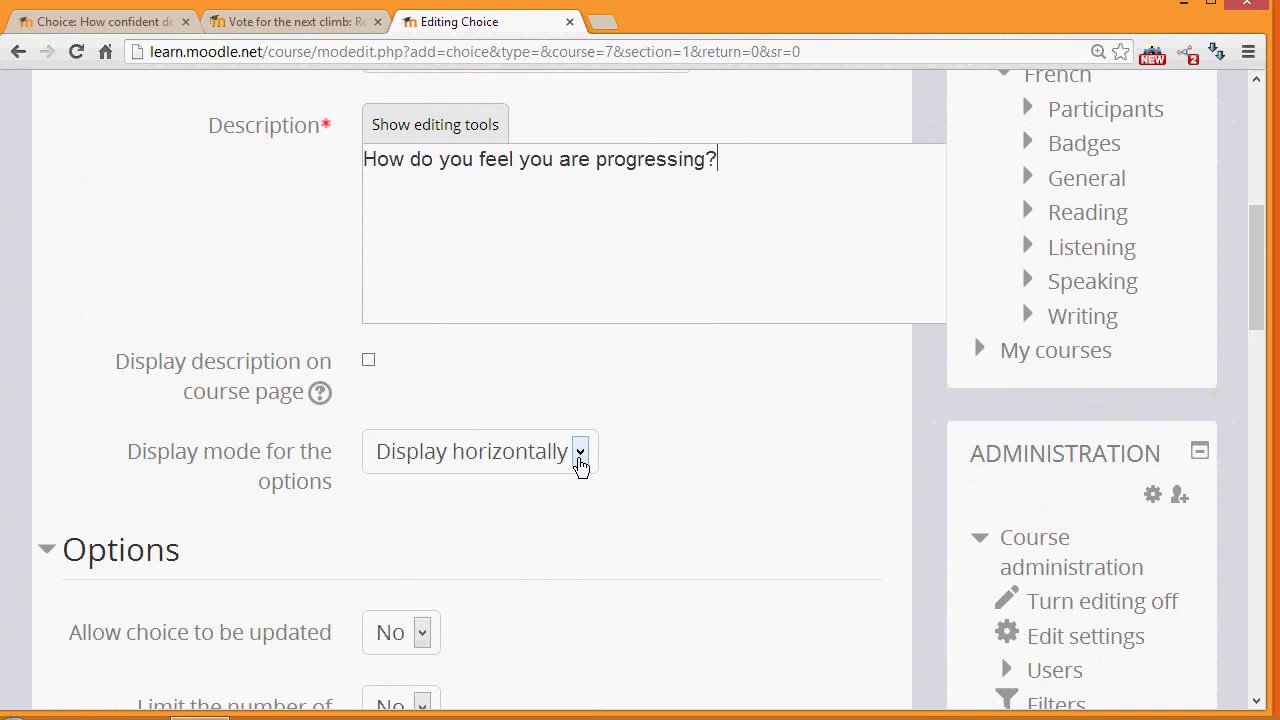
left_click(580, 453)
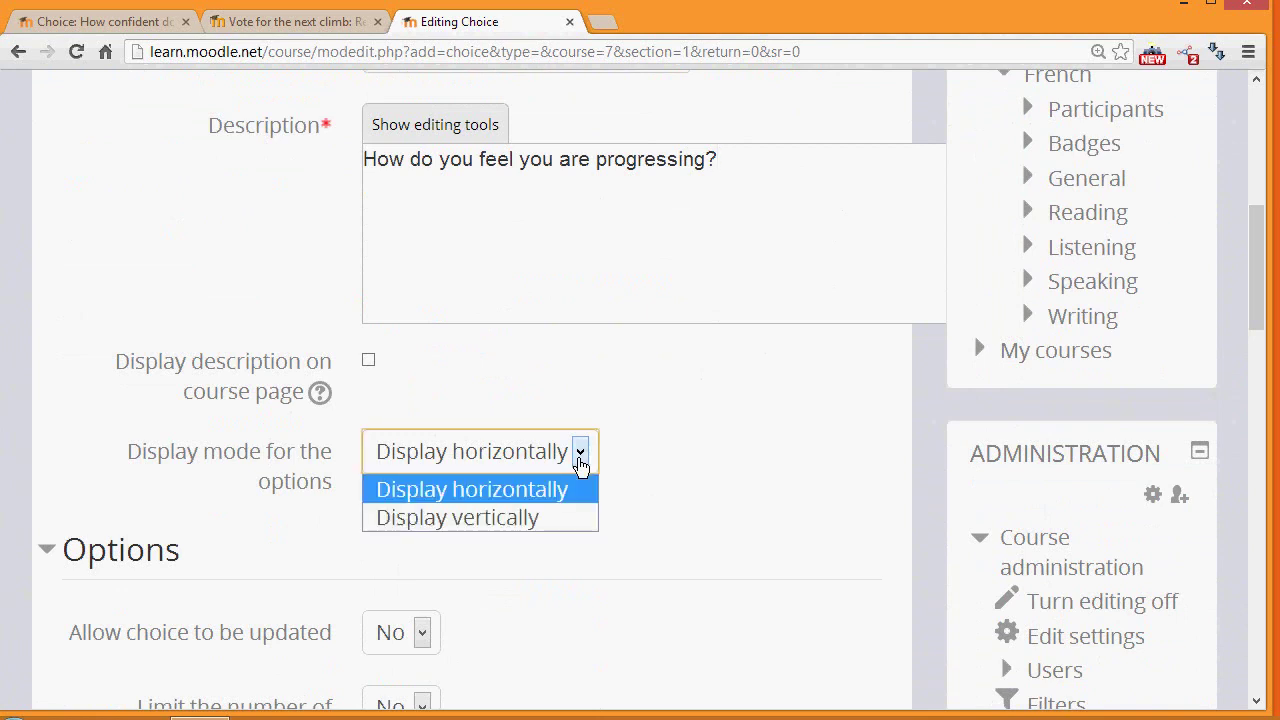
left_click(580, 453)
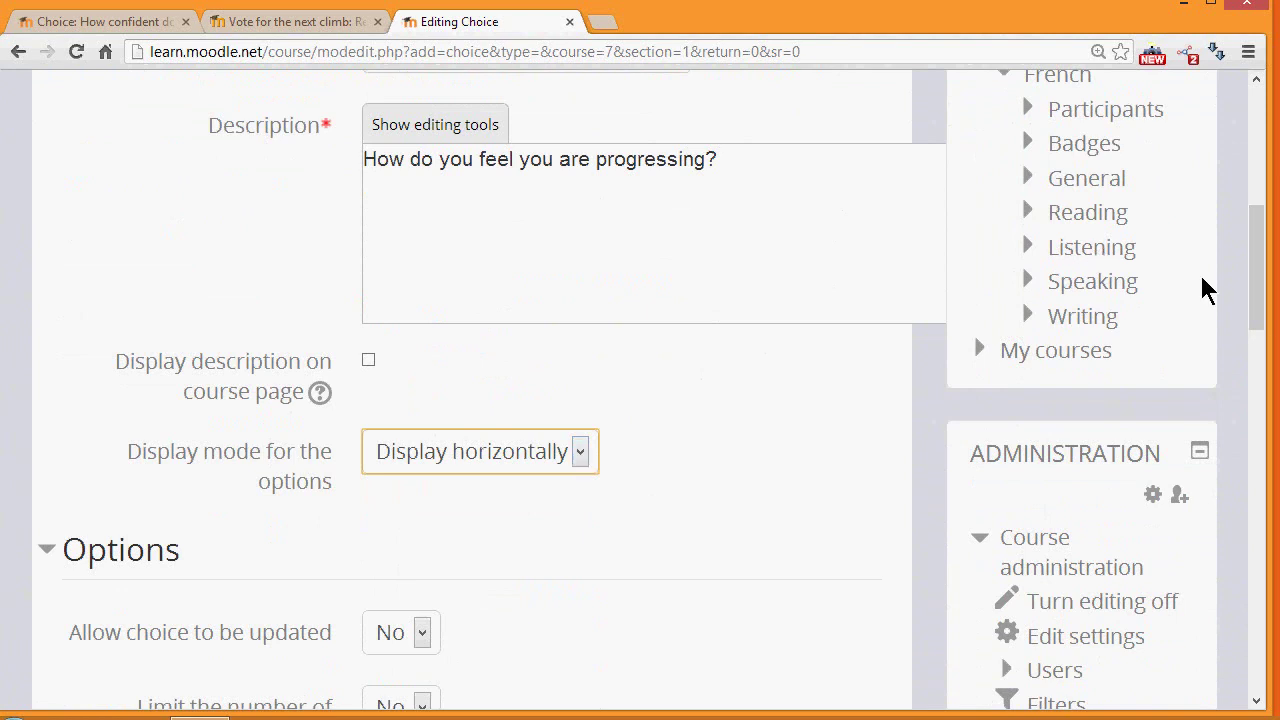
Fill Options 1–3 with 'Excellent', 'Very good' and 'Not sure at all'.
left_click_drag(1257, 314, 1260, 402)
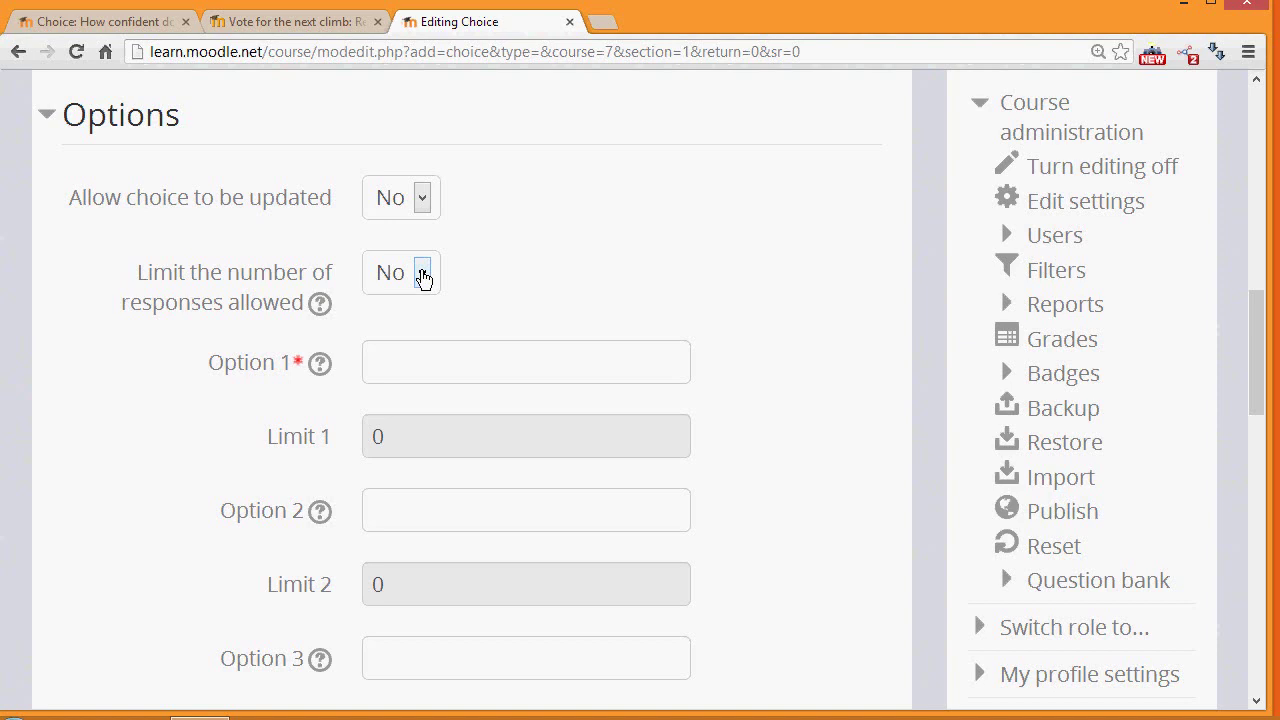
left_click(400, 368)
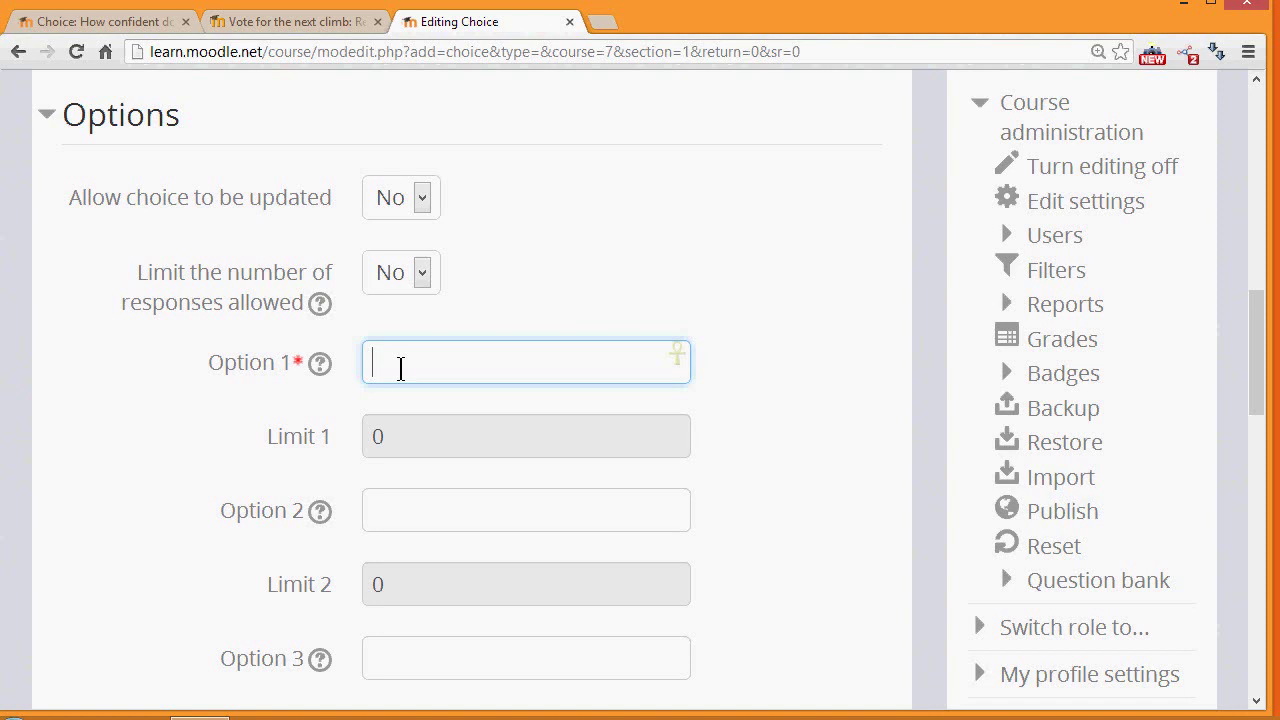
type("Excellent")
key("Tab")
type("Very good")
left_click_drag(1251, 357, 1257, 563)
left_click(634, 449)
type("Not sure at all")
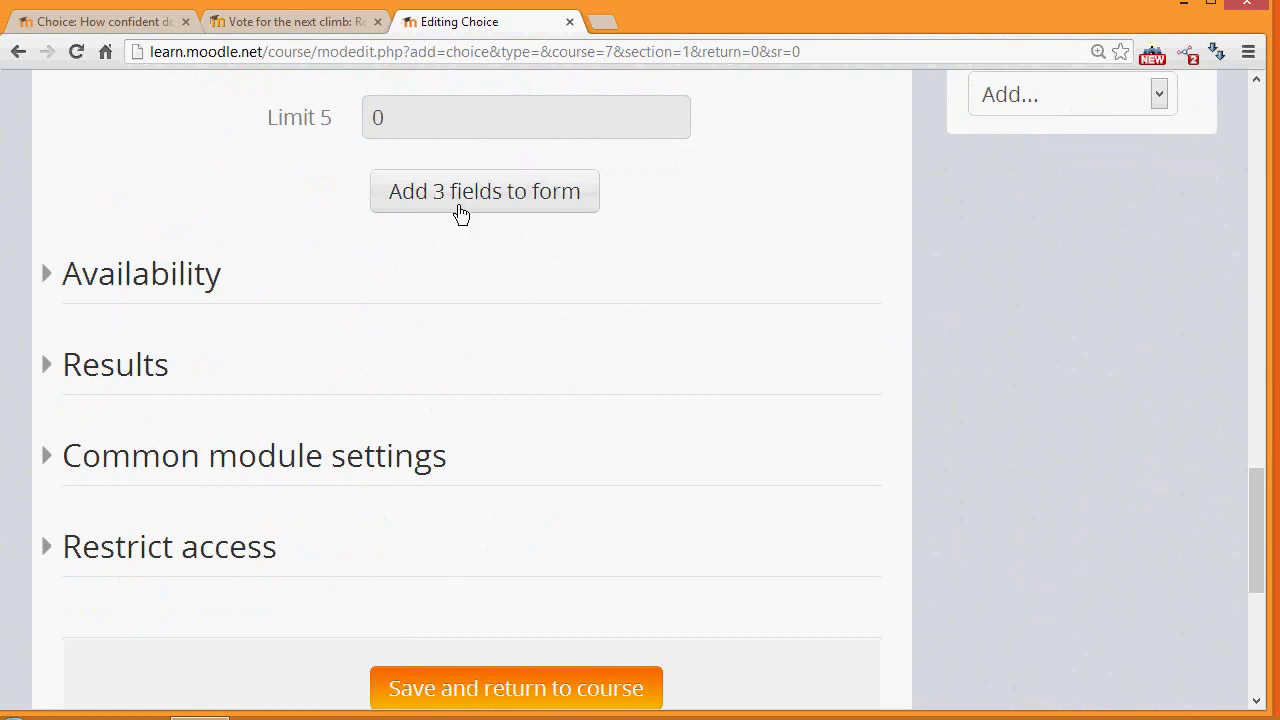
Add three more option fields, check Availability, and expand the Results settings.
left_click(461, 214)
left_click(195, 280)
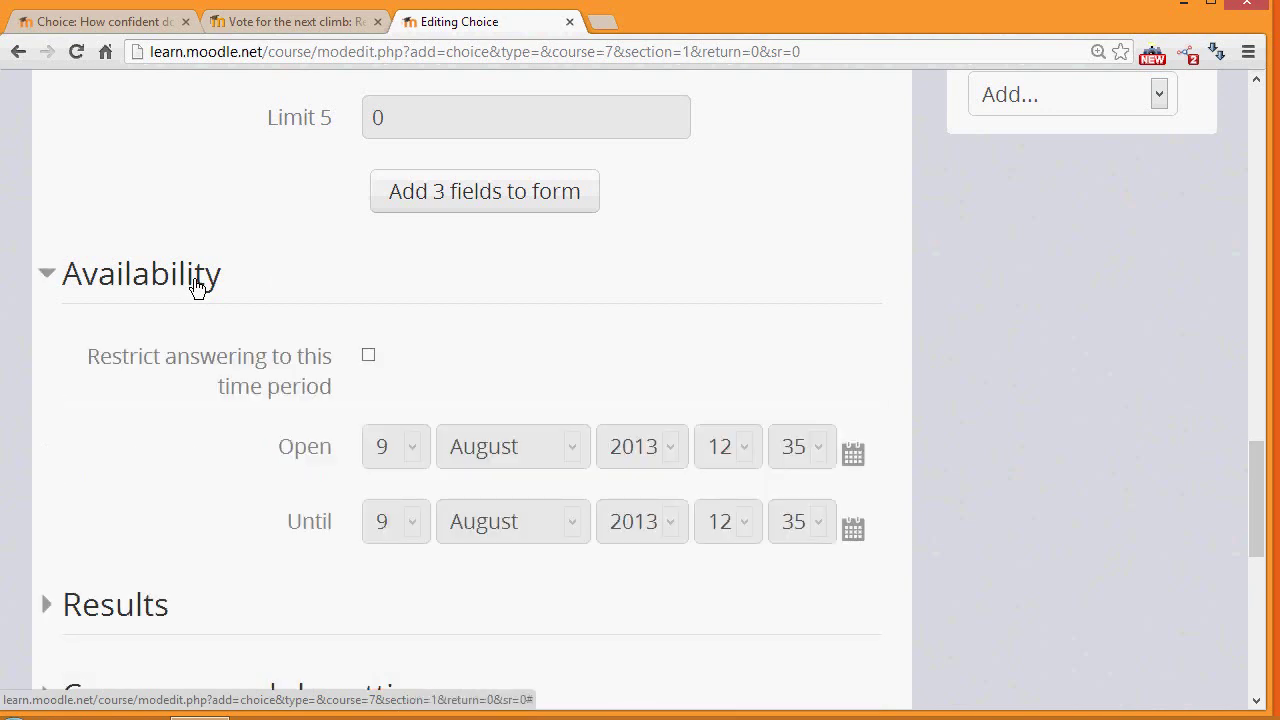
left_click(195, 283)
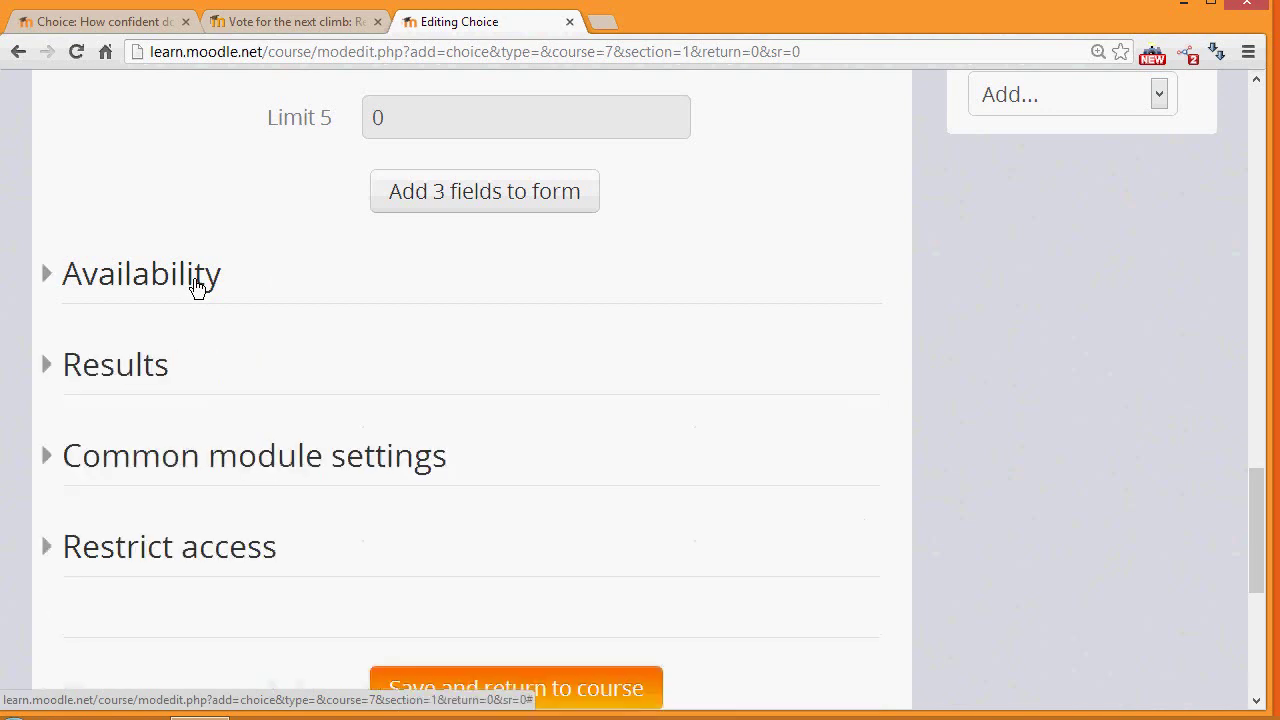
left_click(150, 370)
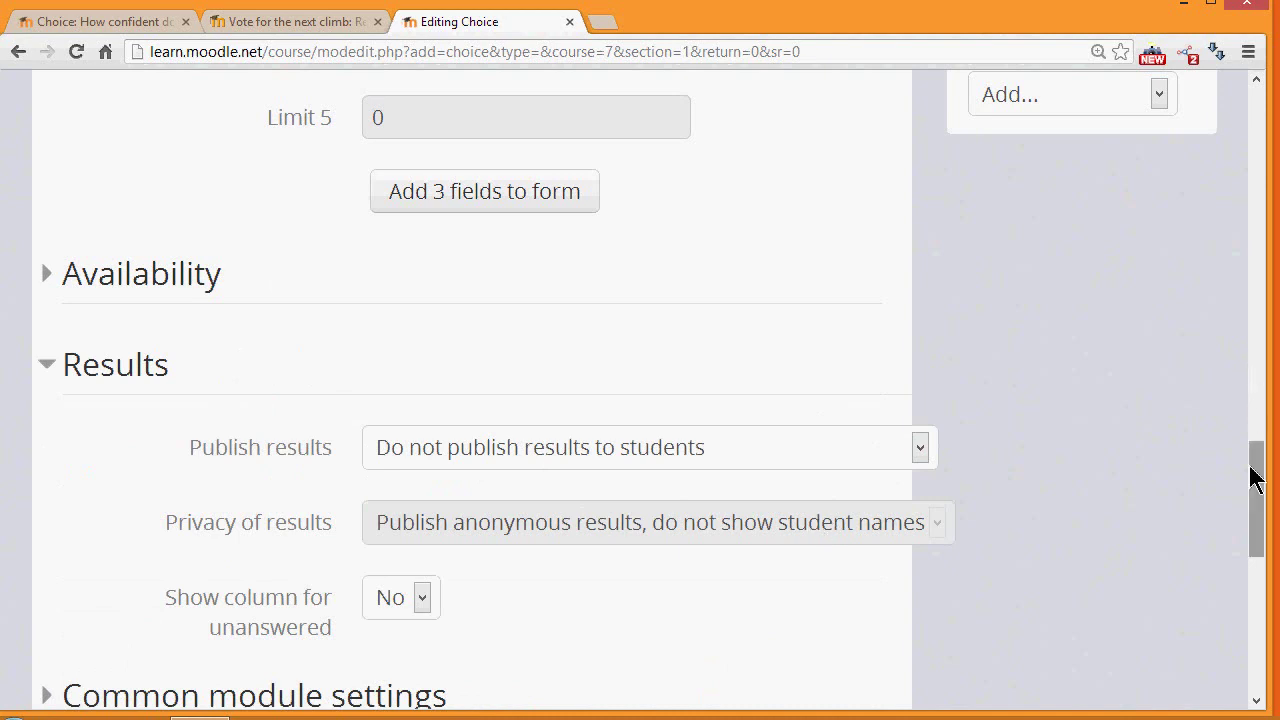
left_click_drag(1258, 515, 1256, 535)
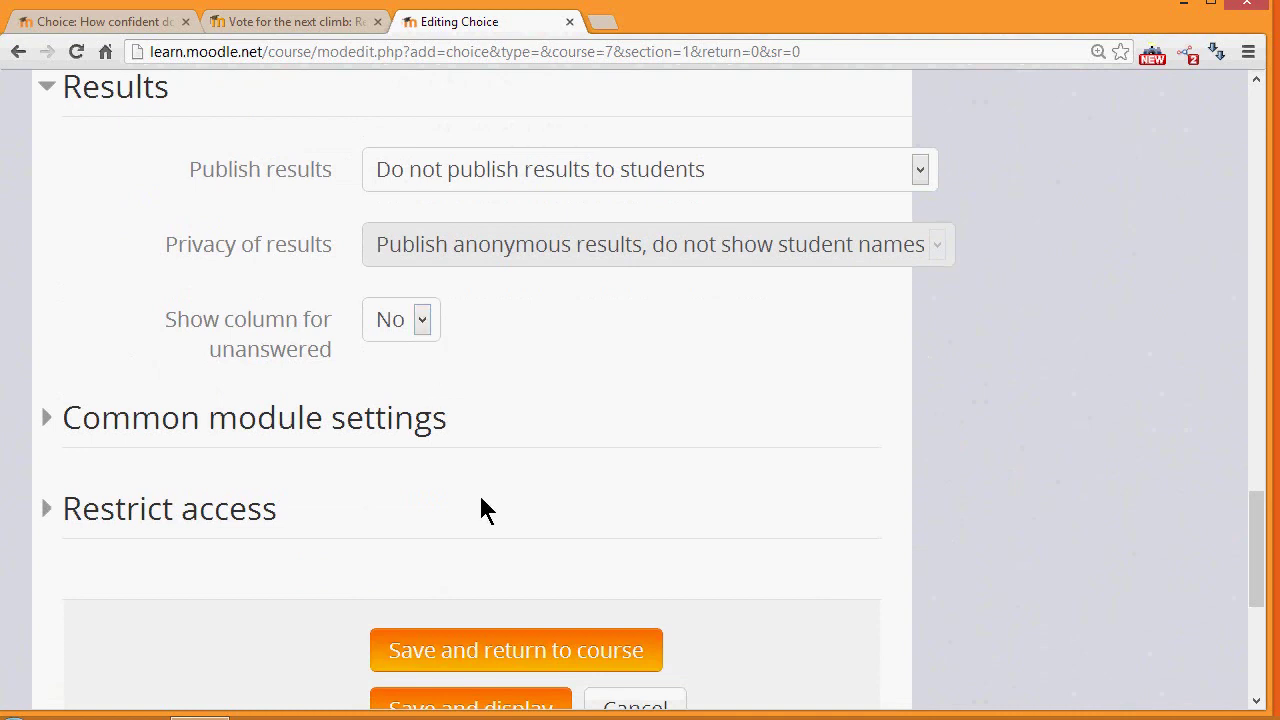
Save the 'Progress check' Choice and return to the Basic French course.
left_click(495, 655)
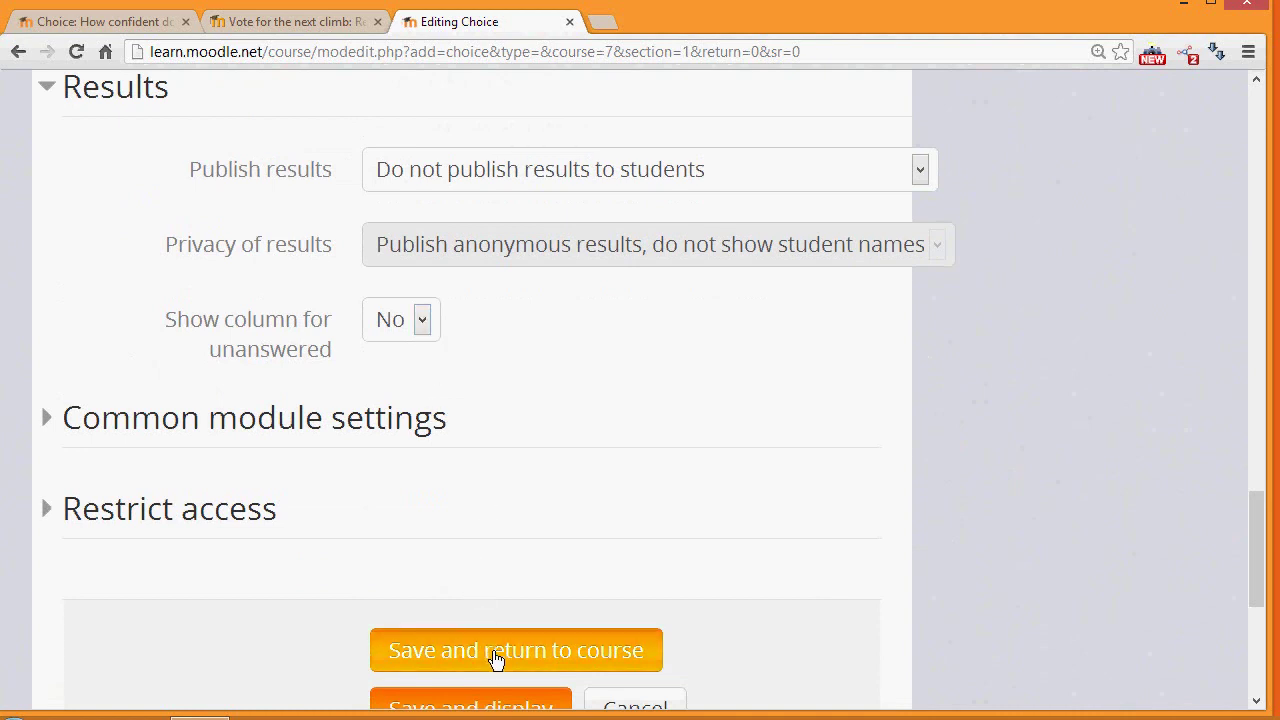